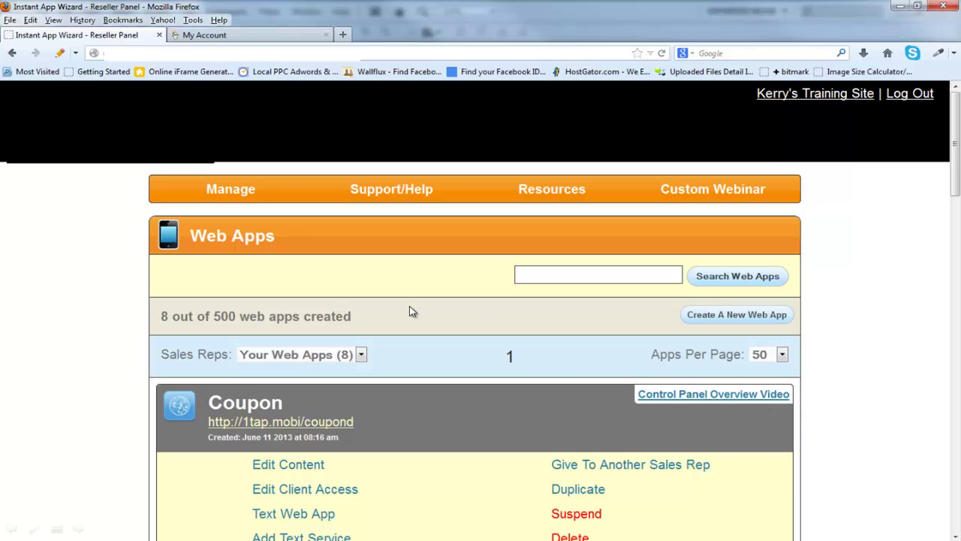
# Open the Enterprise Settings section of the company's Website Branding
pyautogui.click(242, 194)
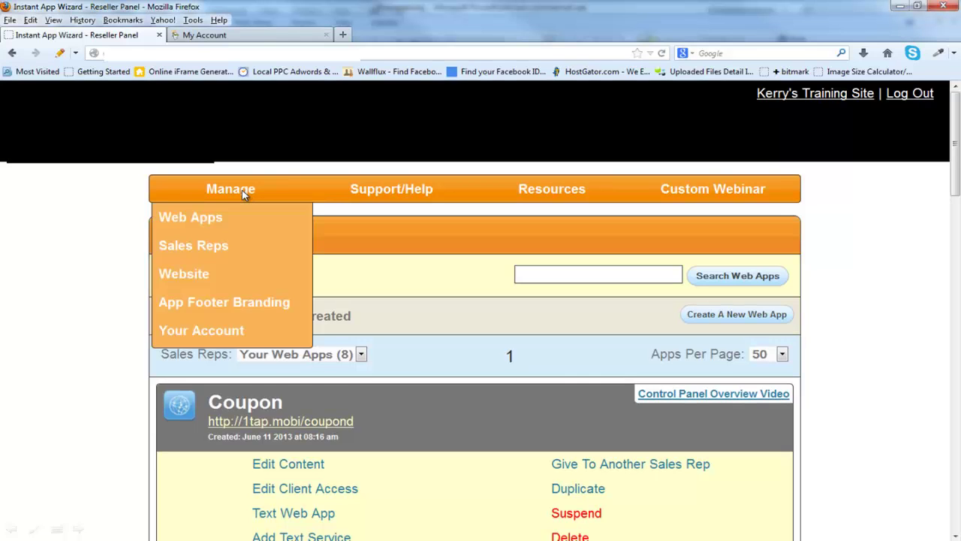
pyautogui.click(194, 276)
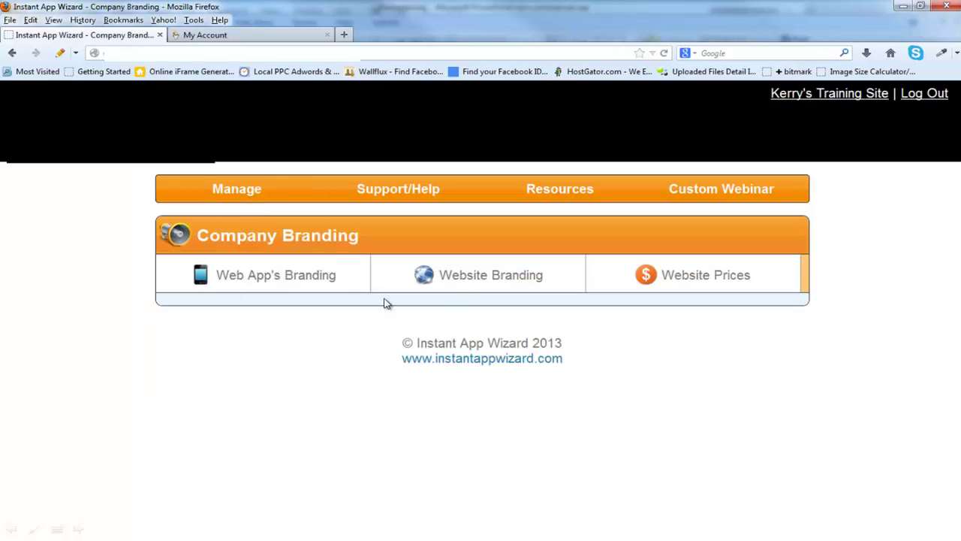
pyautogui.click(467, 280)
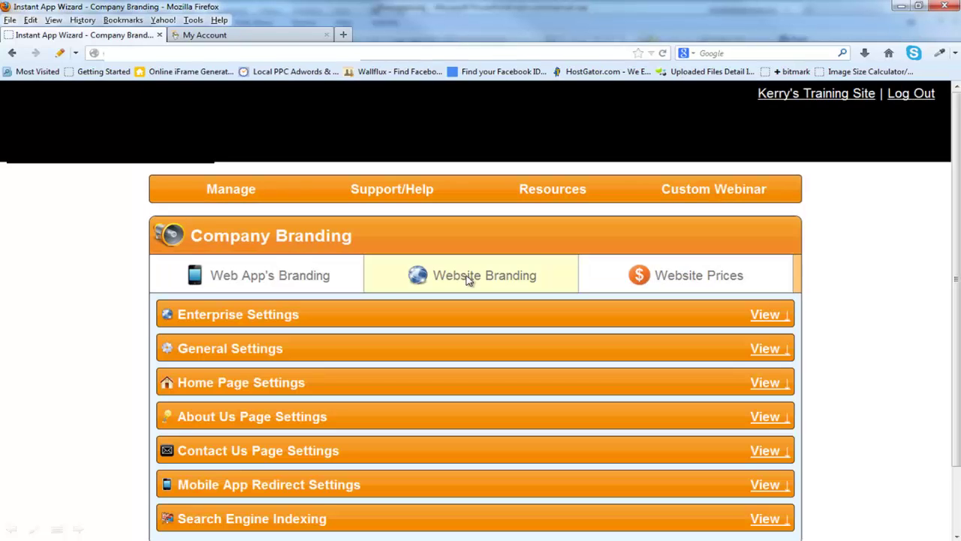
pyautogui.click(766, 319)
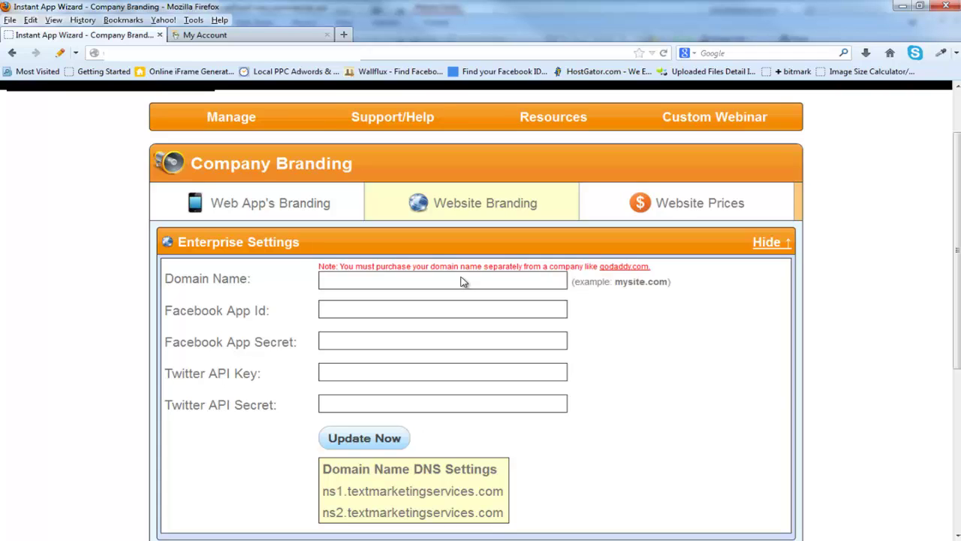
# Switch to the GoDaddy account and open the domain details for MOBIADVERTISINGGROUP.NET
pyautogui.hotkey('ctrl', 'Tab')
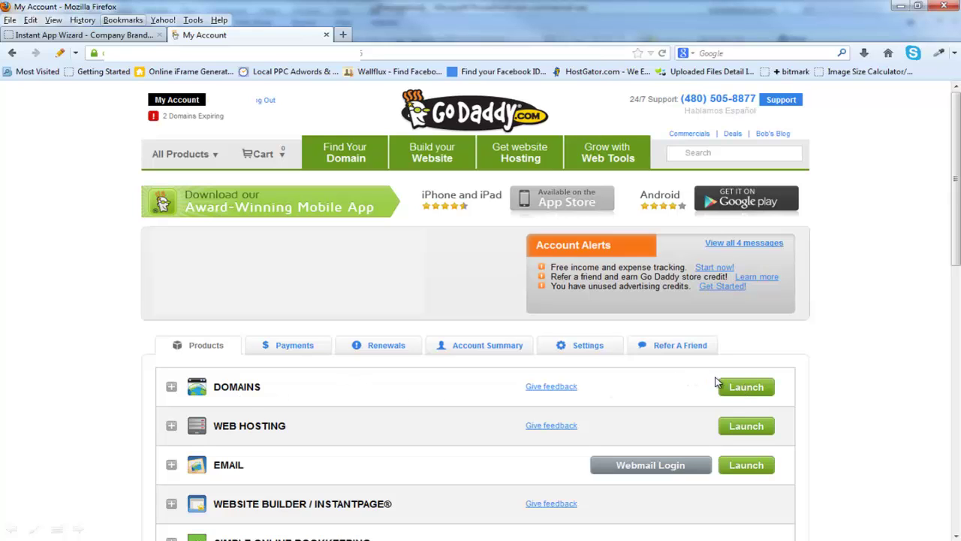
pyautogui.click(755, 389)
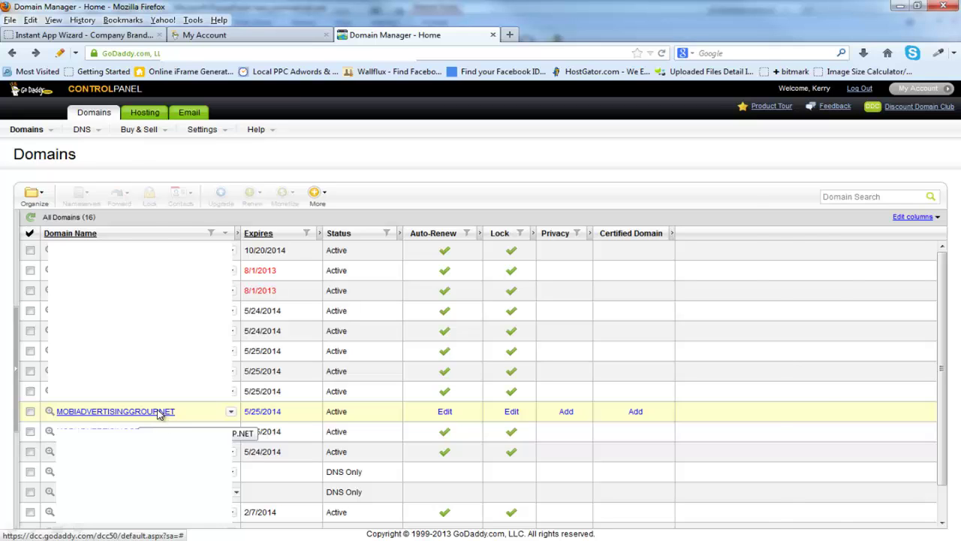
pyautogui.click(159, 415)
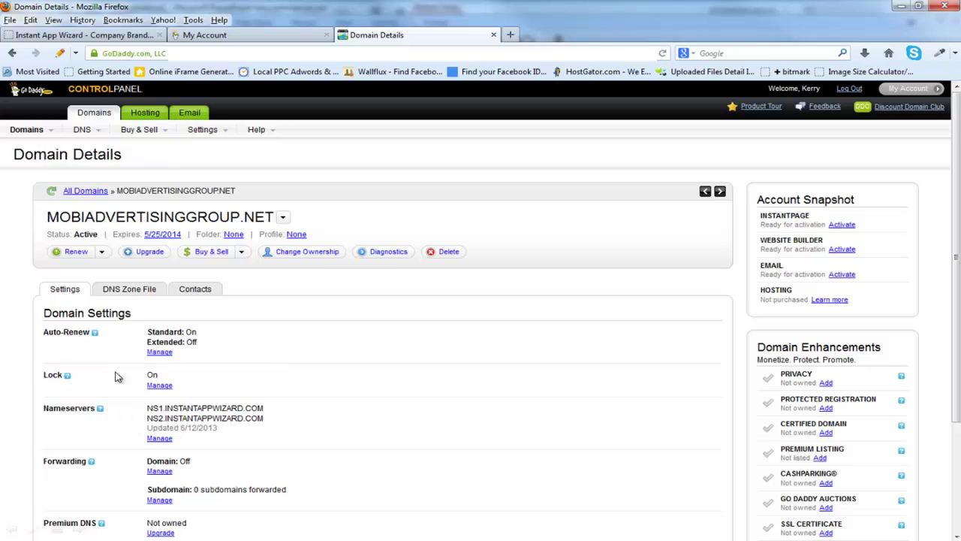
# Set the domain's custom nameservers to ns1.textmarketingservices.com and ns2.textmarketingservices.com, and save them
pyautogui.click(159, 439)
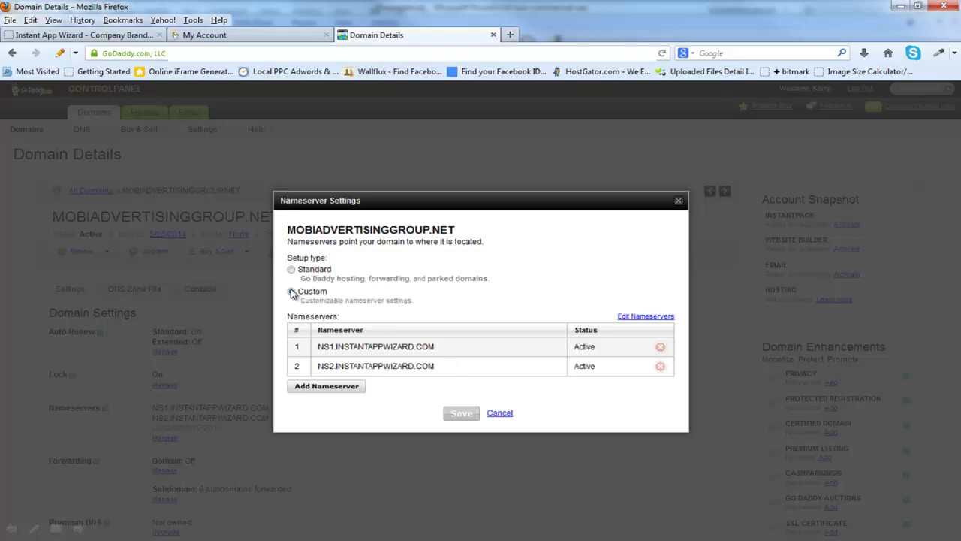
pyautogui.click(646, 316)
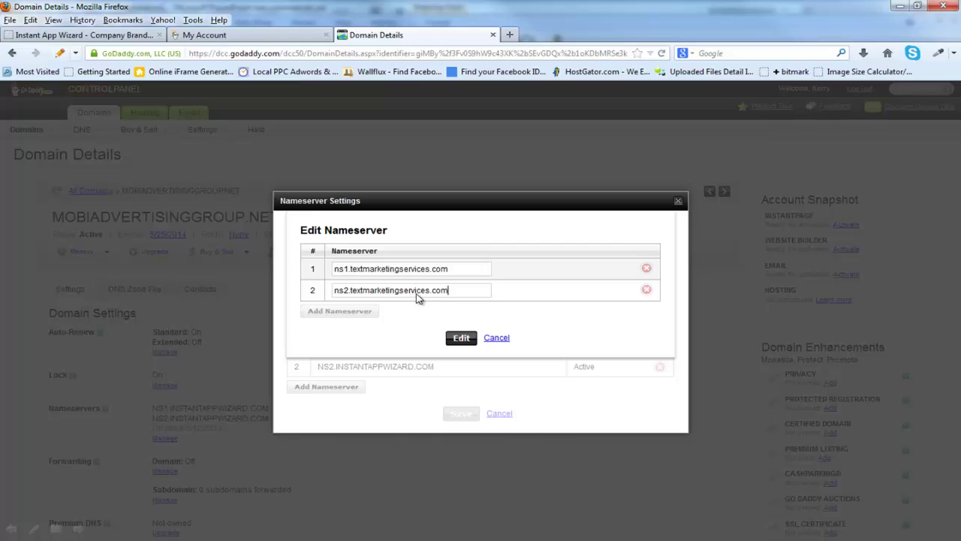
pyautogui.click(461, 338)
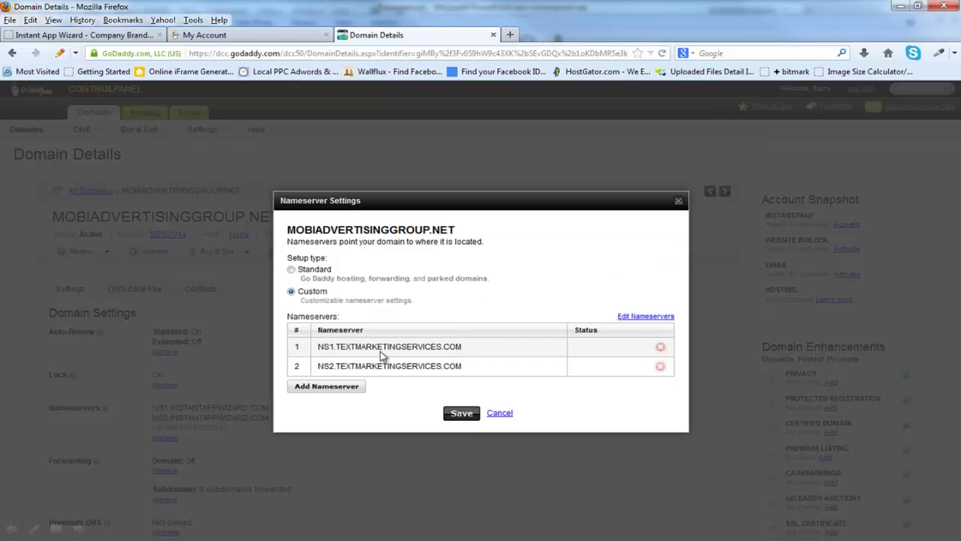
pyautogui.click(463, 417)
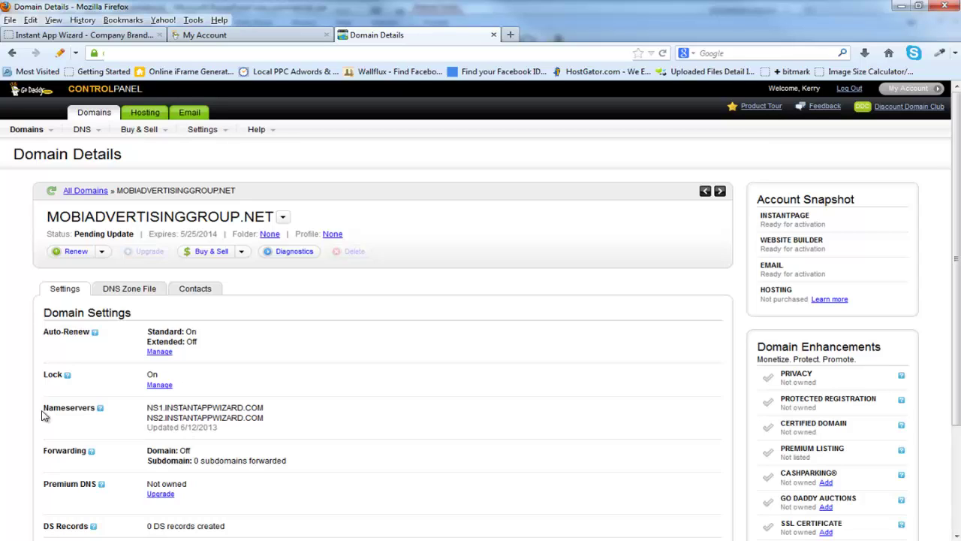
# Switch to Facebook Developers and create a new app named Demo Enterprise, completing the security check
pyautogui.hotkey('ctrl', 'w')
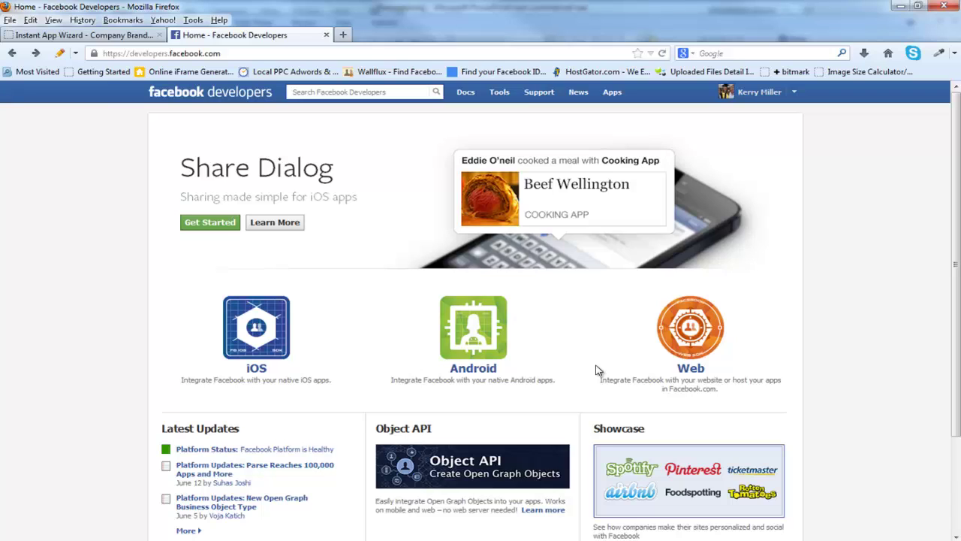
pyautogui.click(617, 94)
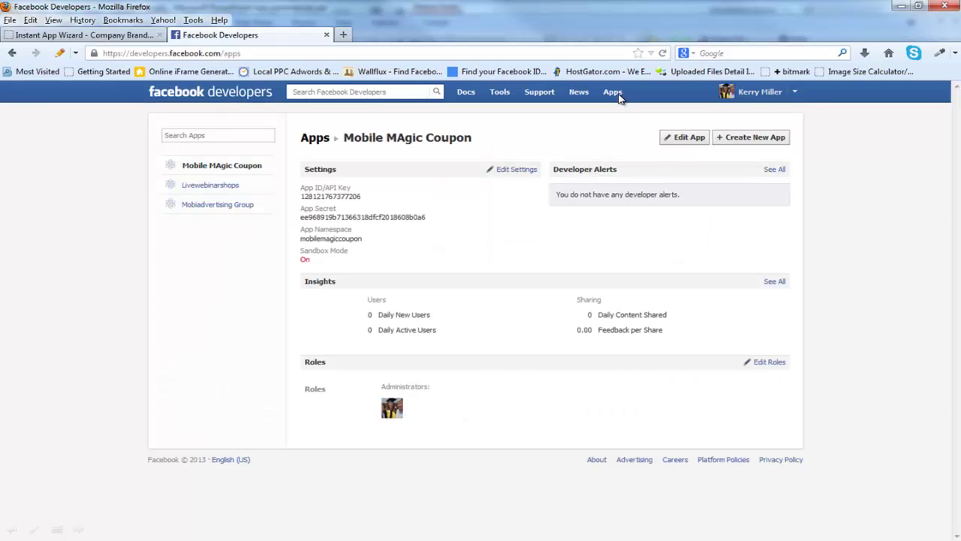
pyautogui.click(753, 137)
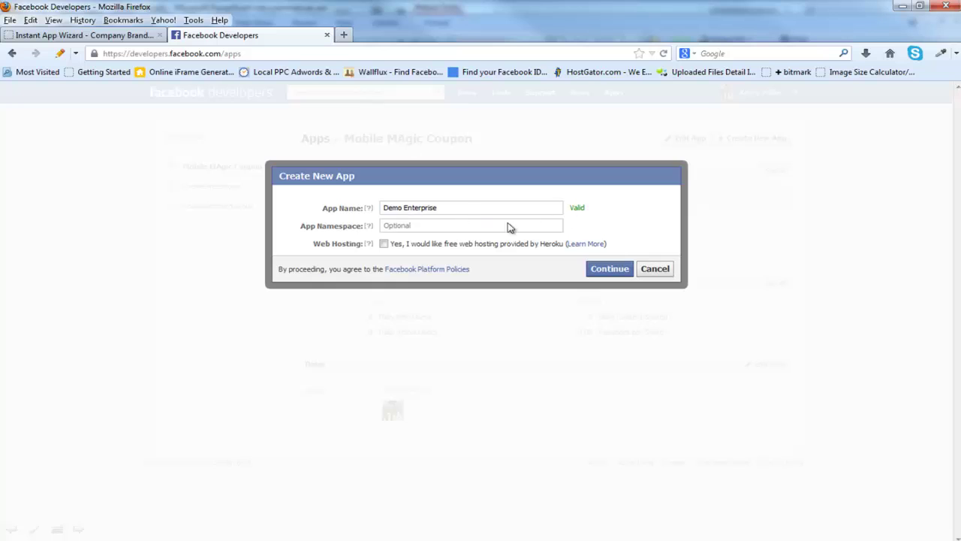
pyautogui.click(612, 269)
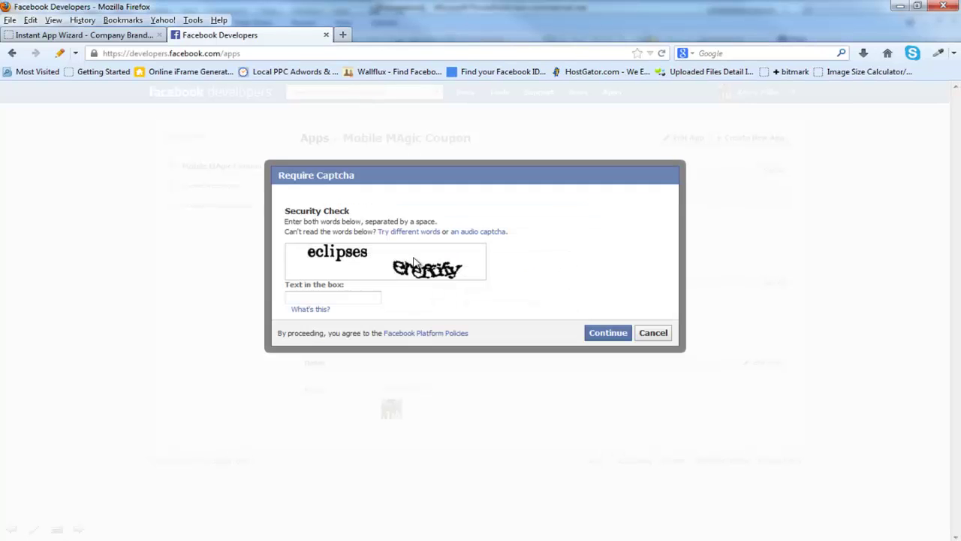
pyautogui.click(325, 298)
pyautogui.write('eclipses ereffify')
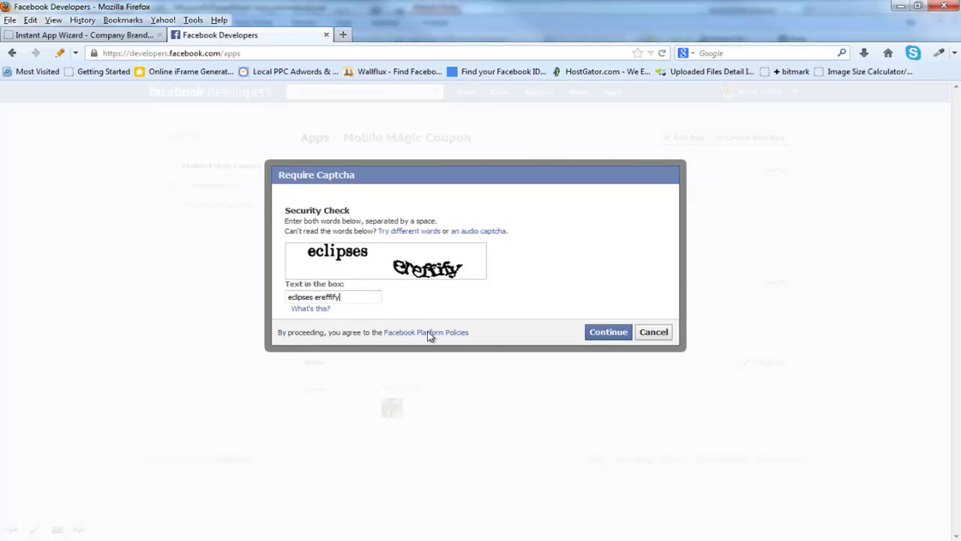
pyautogui.click(609, 335)
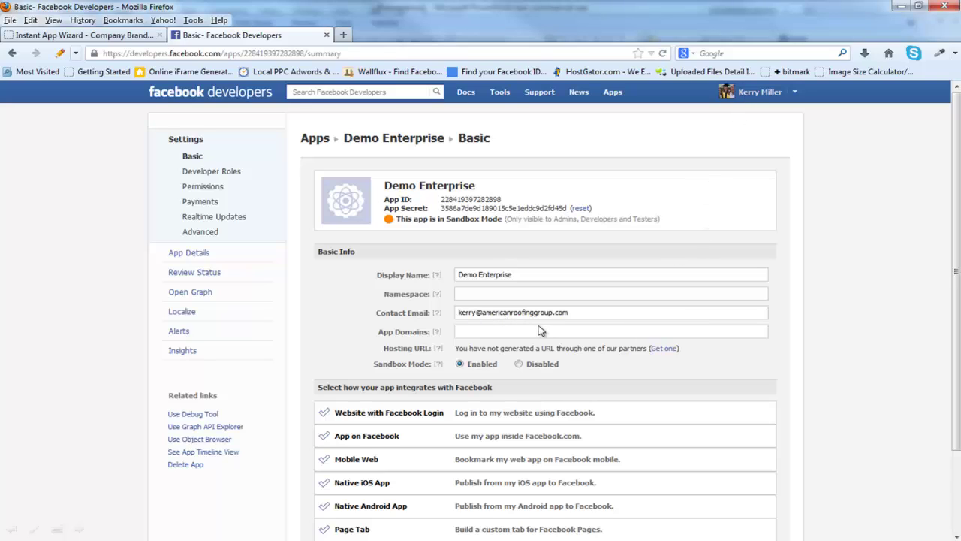
# Set the Facebook app's domain to mobiadvertisinggroup.net and disable Sandbox Mode
pyautogui.click(488, 331)
pyautogui.write('mobiadvertisinggroup.net')
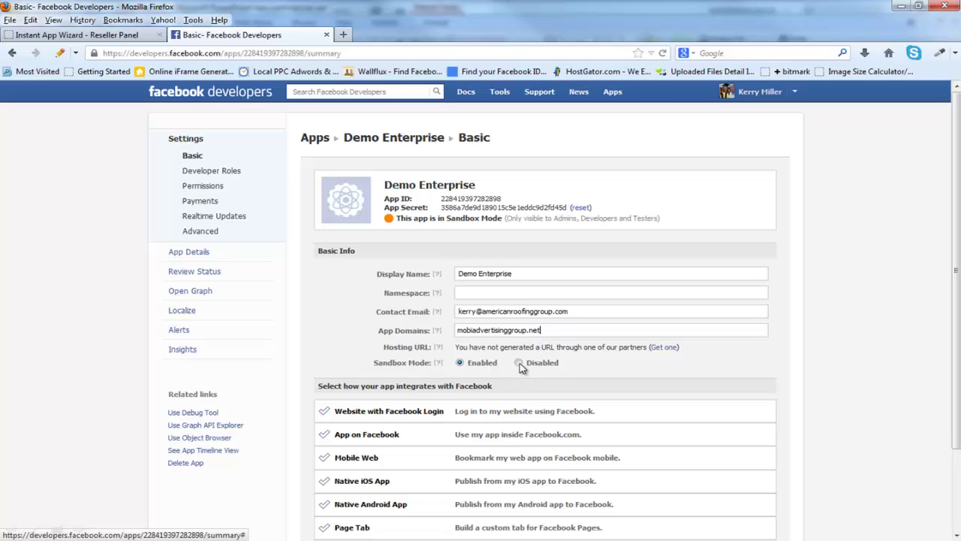
pyautogui.click(519, 364)
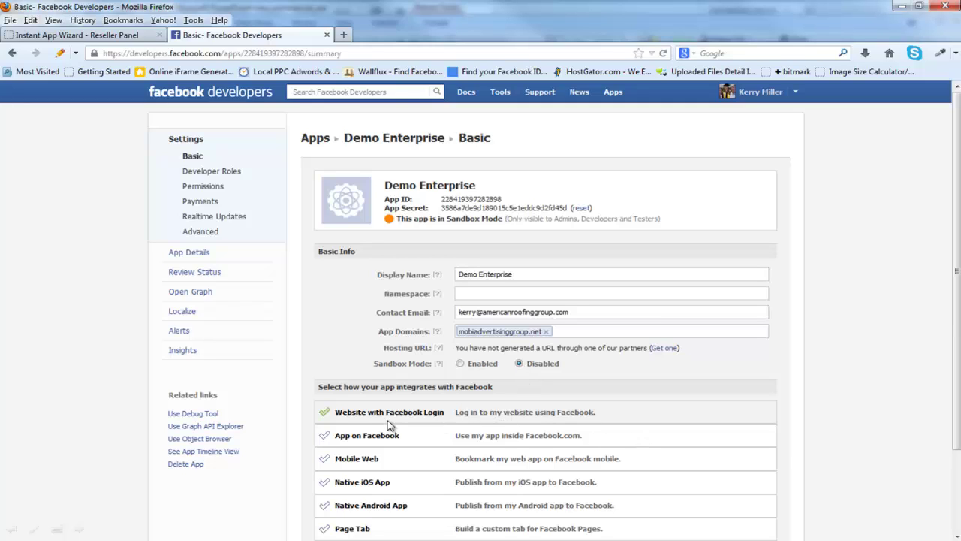
pyautogui.click(516, 417)
pyautogui.scroll(-2, 515, 418)
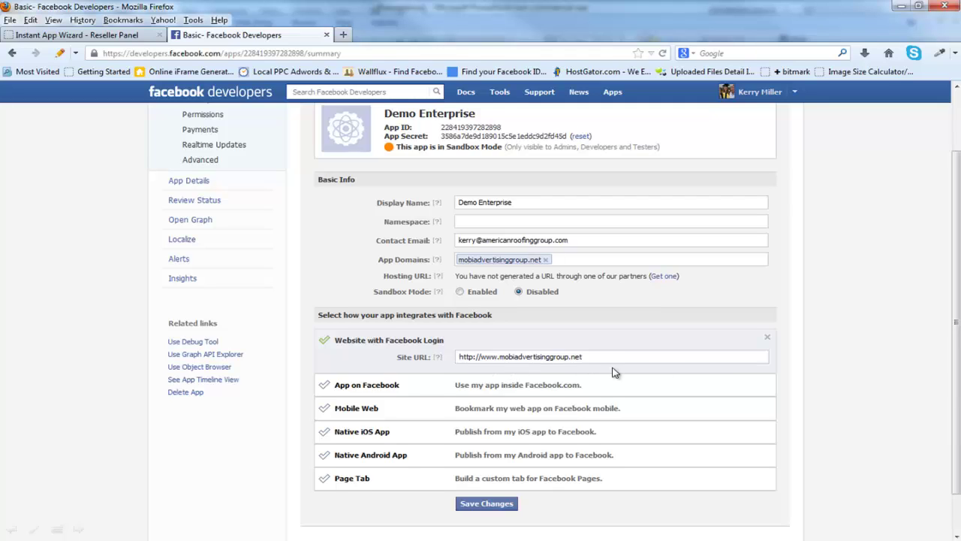
pyautogui.click(487, 503)
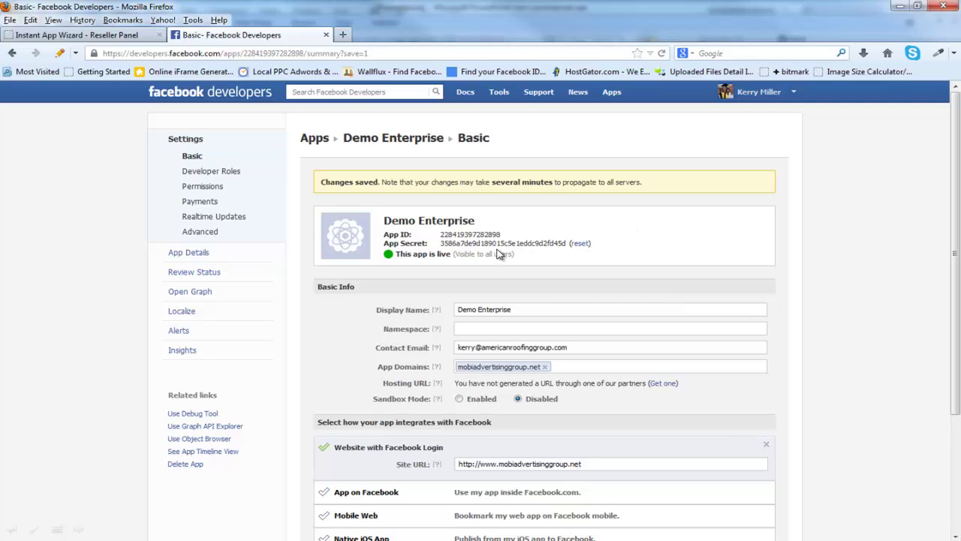
# Switch to Twitter Developers and start a new application from the account's list of applications
pyautogui.hotkey('ctrl', 'Tab')
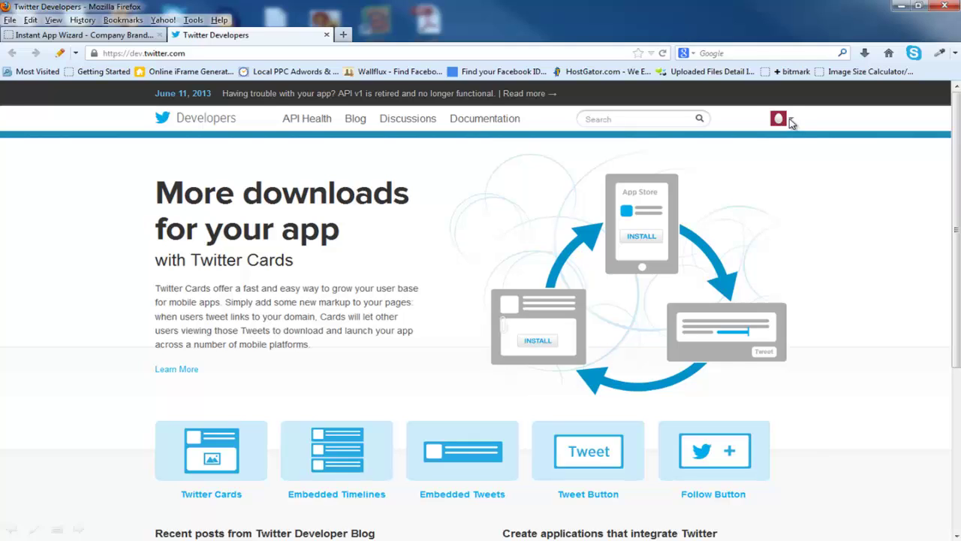
pyautogui.click(789, 120)
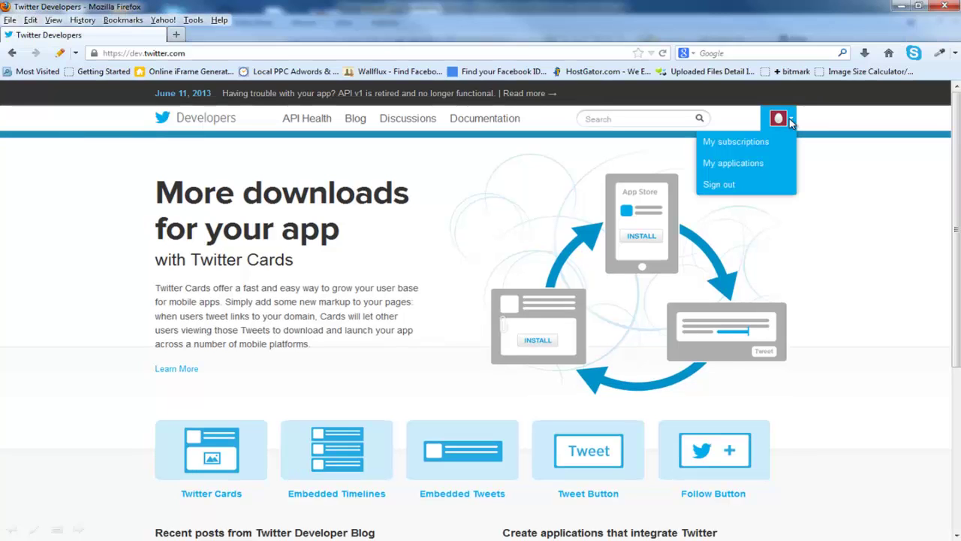
pyautogui.click(737, 163)
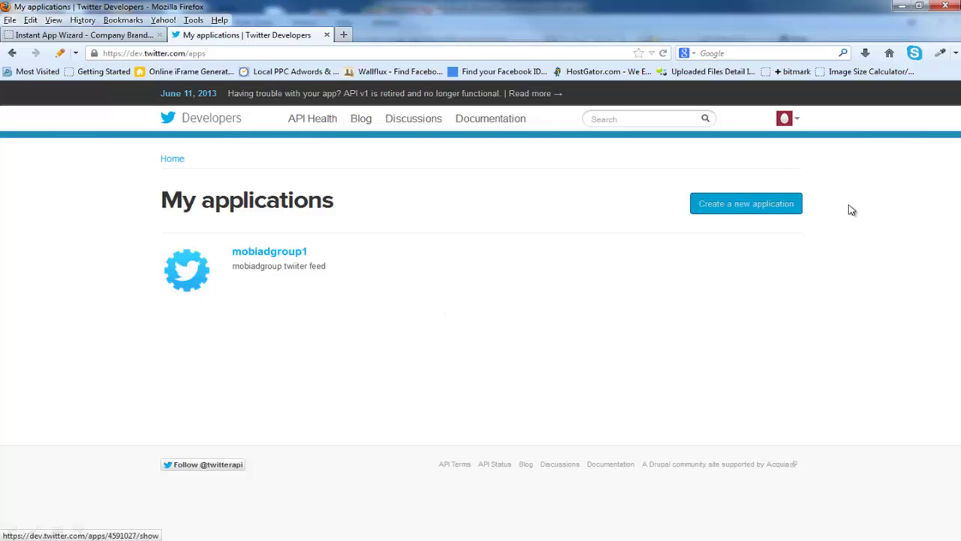
pyautogui.click(748, 206)
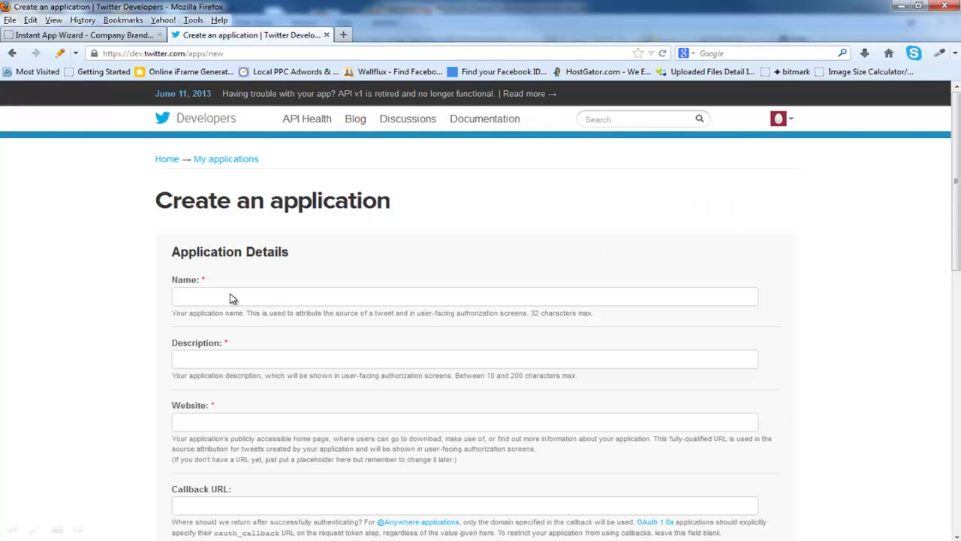
# Name the Twitter application Demo Enterprise and describe it as "Ueed to Demo the Enterpise API Key"
pyautogui.click(231, 299)
pyautogui.write('Demo Enterprise')
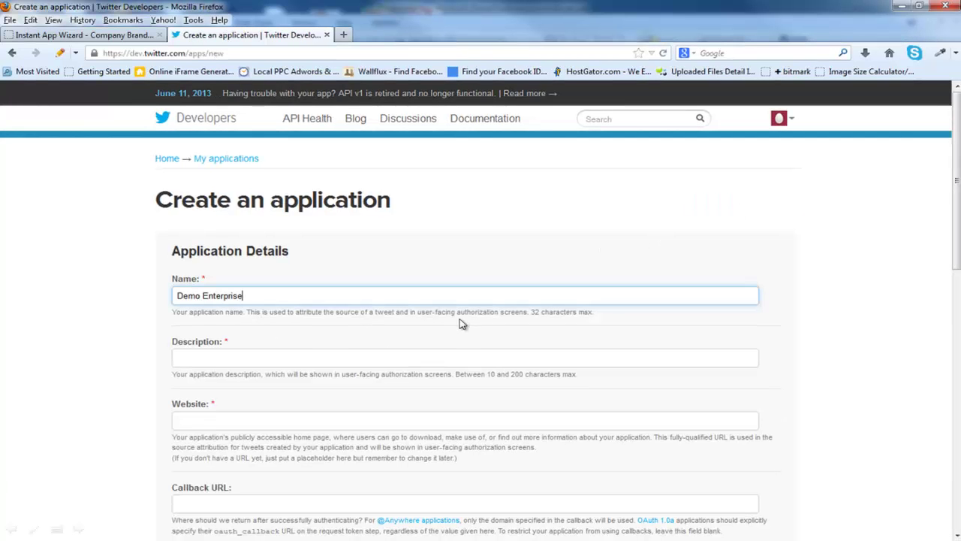
pyautogui.click(246, 362)
pyautogui.write('Used to Demo the Enterprise API Key')
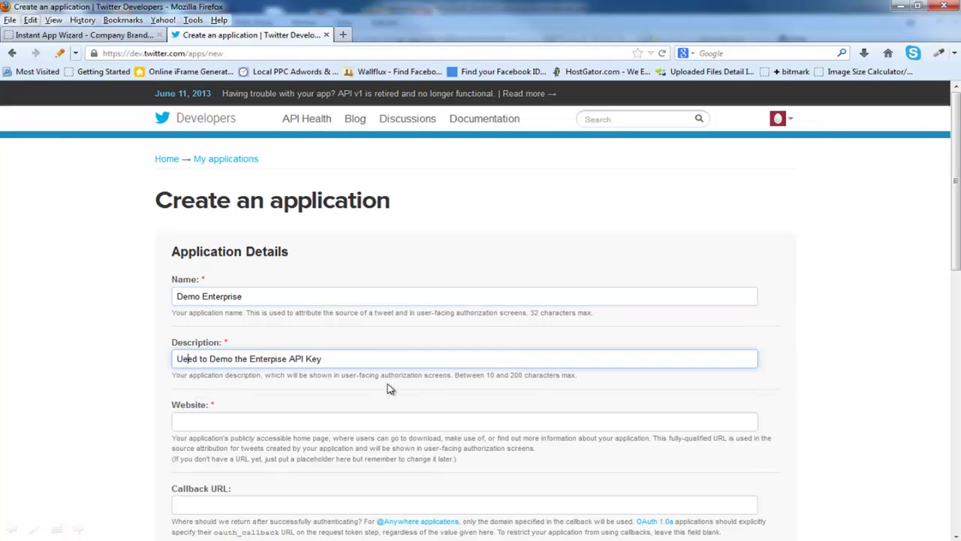
pyautogui.click(251, 423)
pyautogui.write('http://www.mobiadvertisinggroup.net')
pyautogui.scroll(-2, 251, 423)
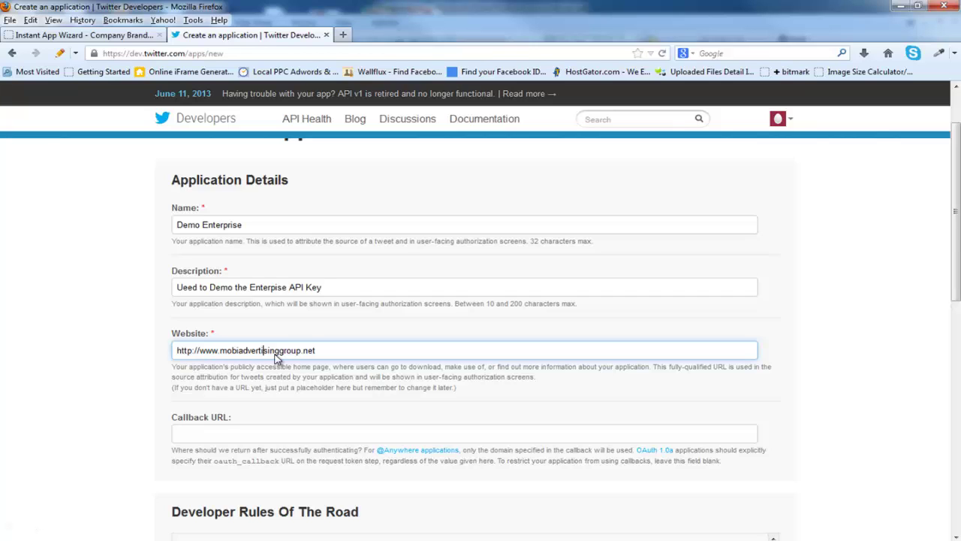
pyautogui.click(190, 435)
pyautogui.write('http://www.mobiadvertisinggroup.net/members/twittercallback.php')
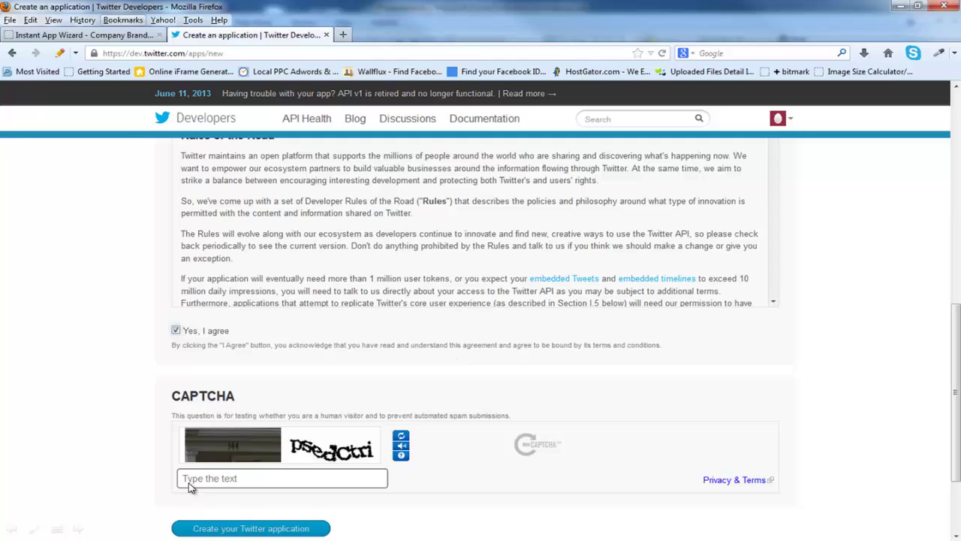
# Create the Twitter application as Demo Enterprise test, accepting the developer rules and completing the CAPTCHA
pyautogui.click(213, 483)
pyautogui.write('psedctri')
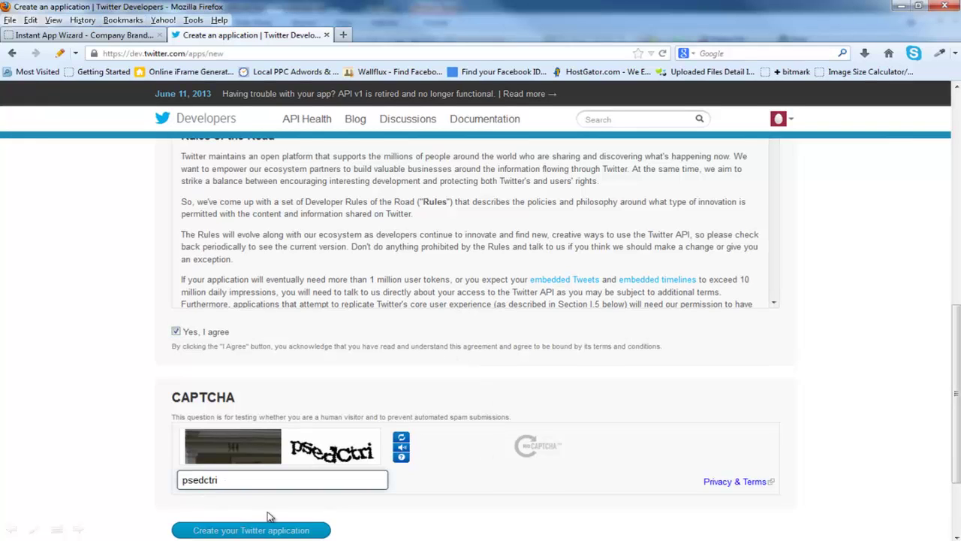
pyautogui.click(265, 531)
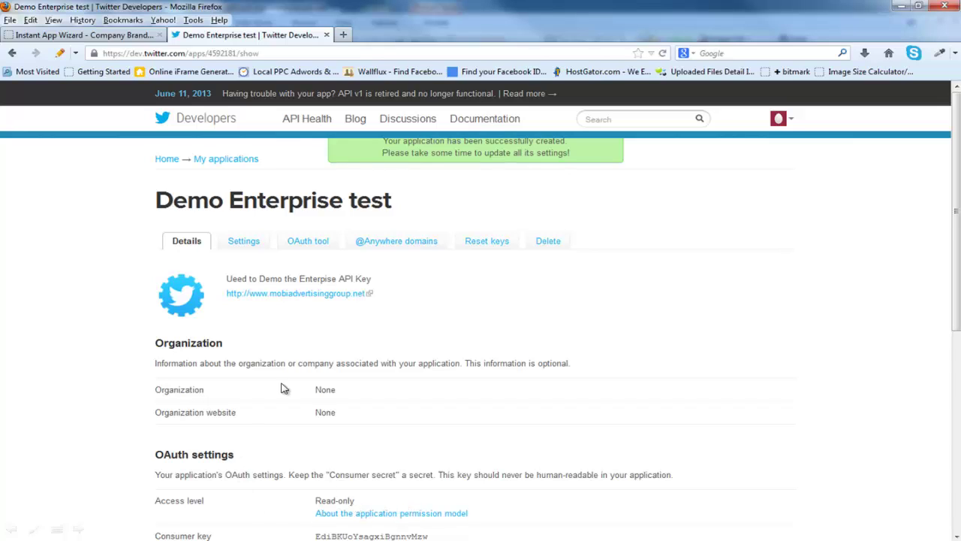
# Give the Twitter application Read and Write access, allow Sign in with Twitter, and update its settings
pyautogui.click(251, 247)
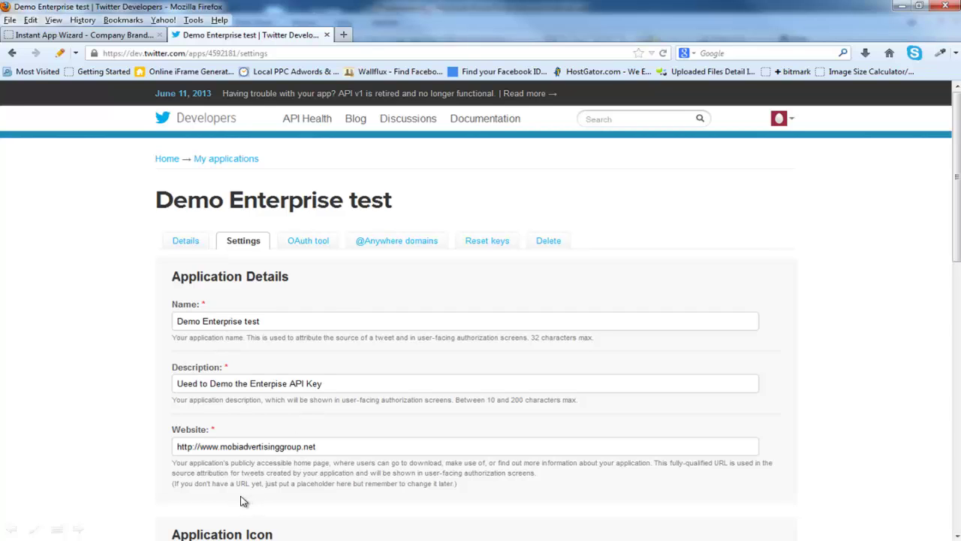
pyautogui.scroll(-6, 244, 502)
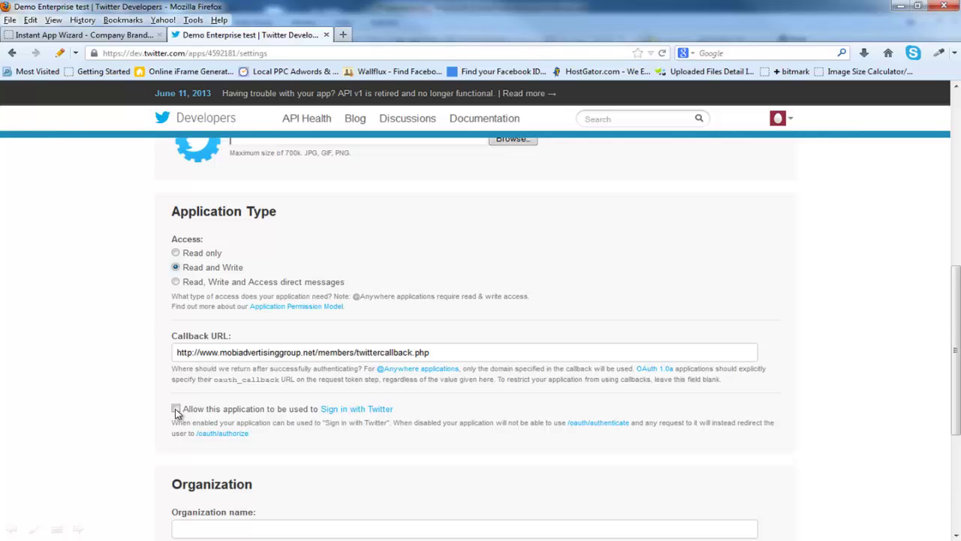
pyautogui.click(175, 409)
pyautogui.scroll(-3, 177, 413)
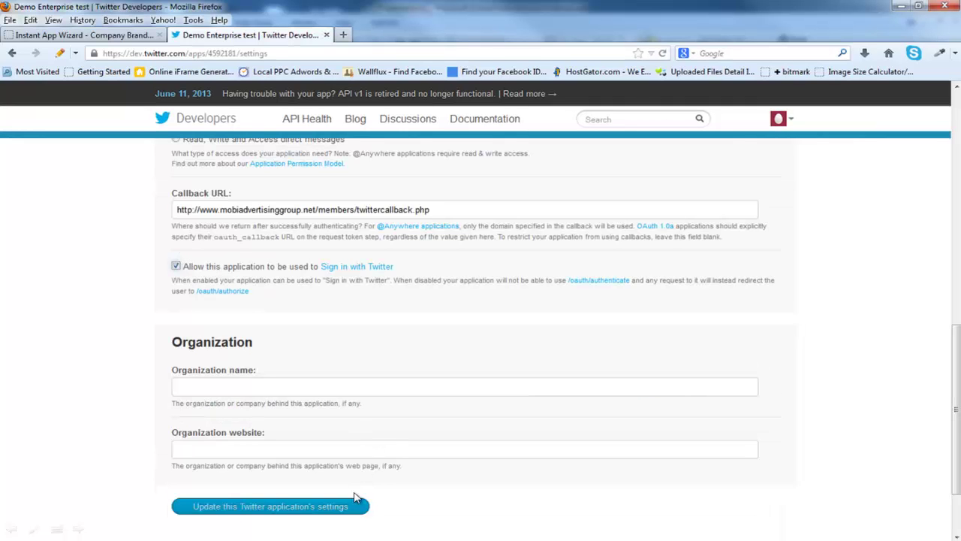
pyautogui.click(307, 508)
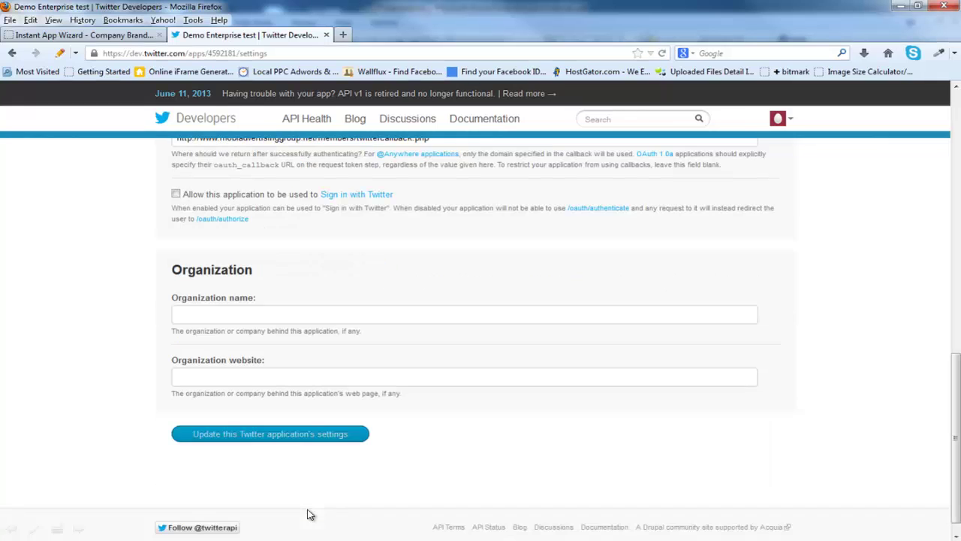
# Update the Enterprise Settings with domain mobiadvertisinggroup.net, the Facebook App ID and secret, and the Twitter access token and token secret
pyautogui.scroll(5, 366, 328)
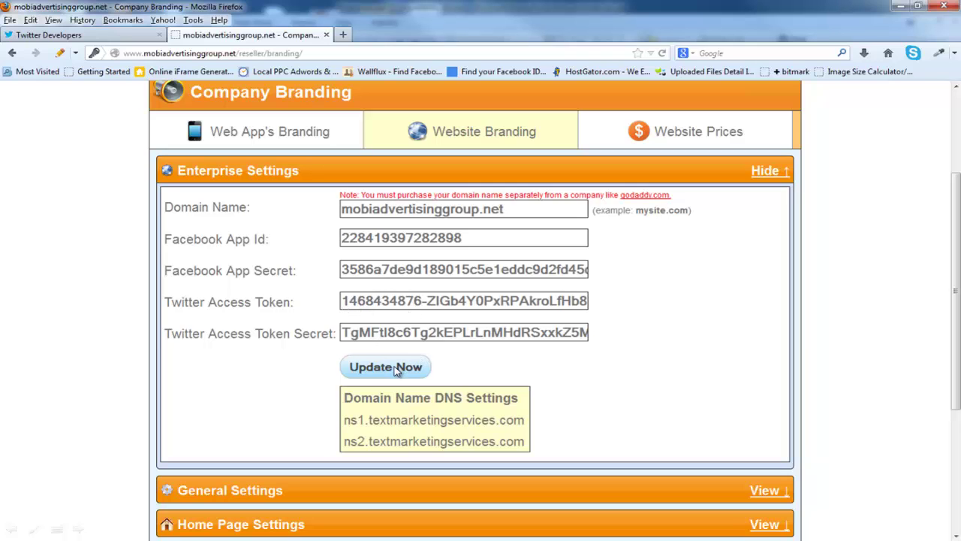
pyautogui.click(396, 368)
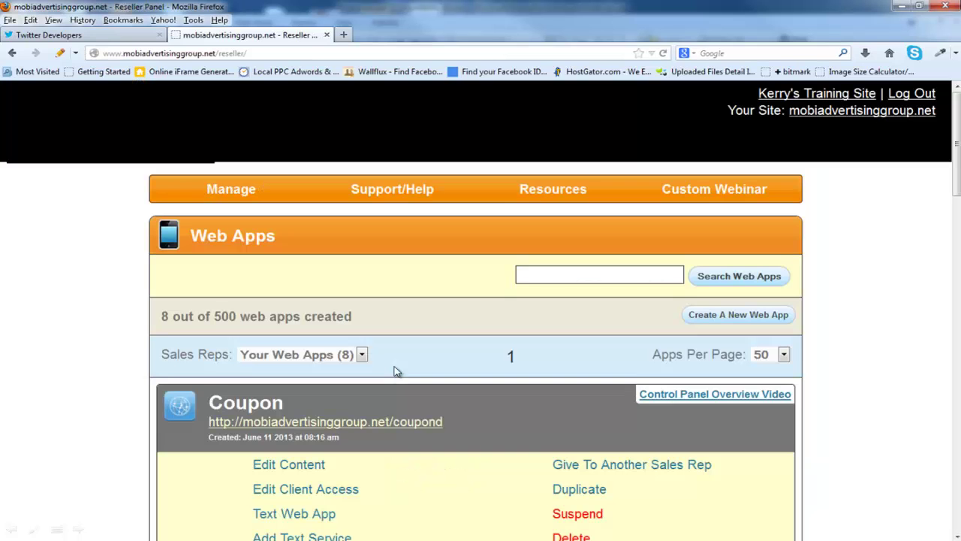